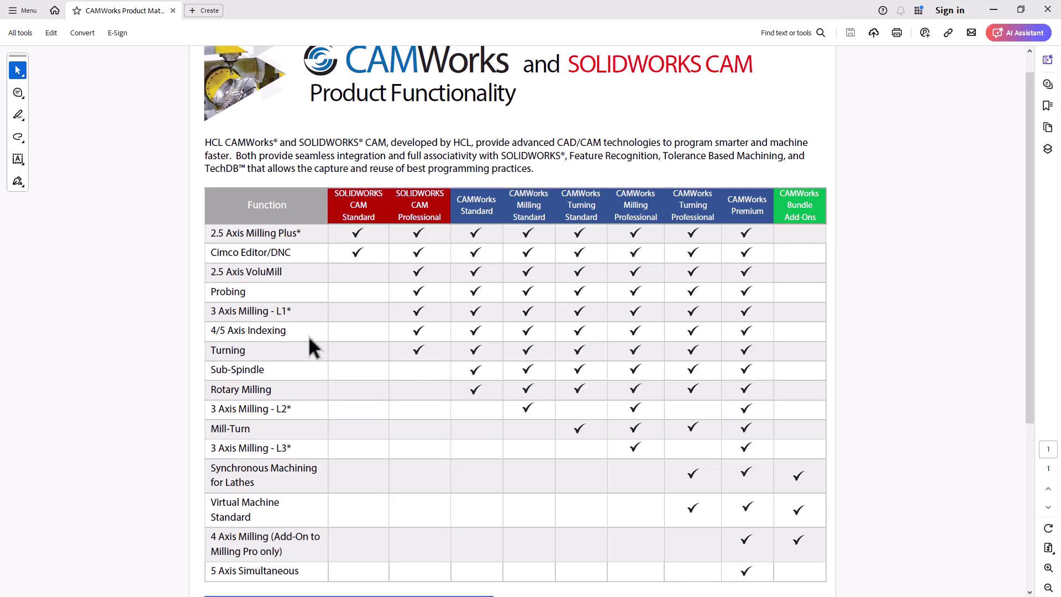
Examine the Rotary Milling and 4 Axis Milling rows of the CAMWorks product functionality table
{"action": "left_click", "coordinate": [305, 385]}
{"action": "left_click", "coordinate": [482, 390]}
{"action": "left_click", "coordinate": [296, 550]}
{"action": "left_click", "coordinate": [755, 541]}
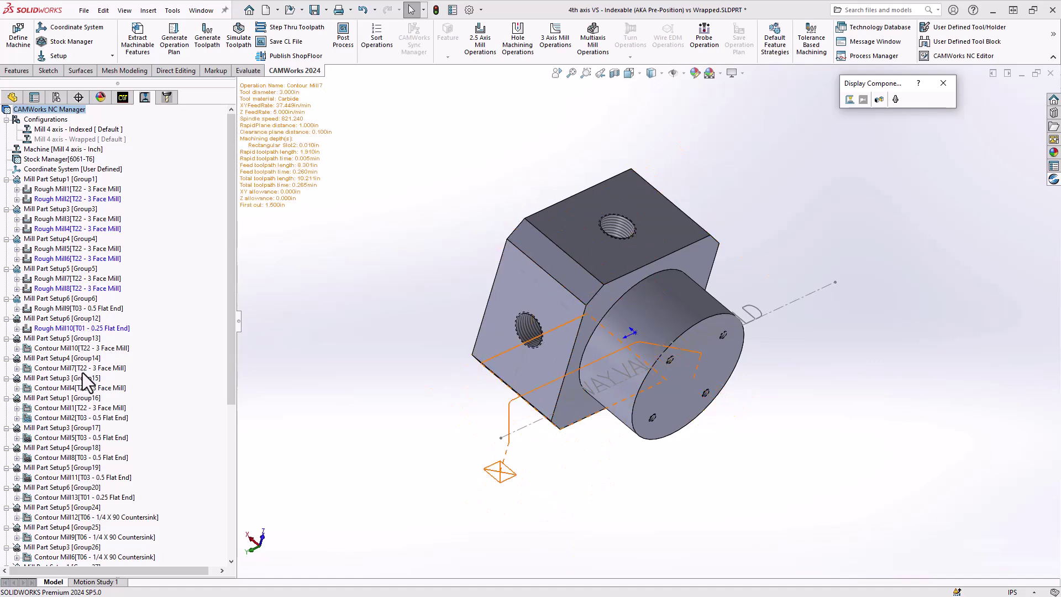
Simulate the indexed 4-axis toolpaths through to the end at about half speed and close the toolpath simulation
{"action": "left_click", "coordinate": [238, 39]}
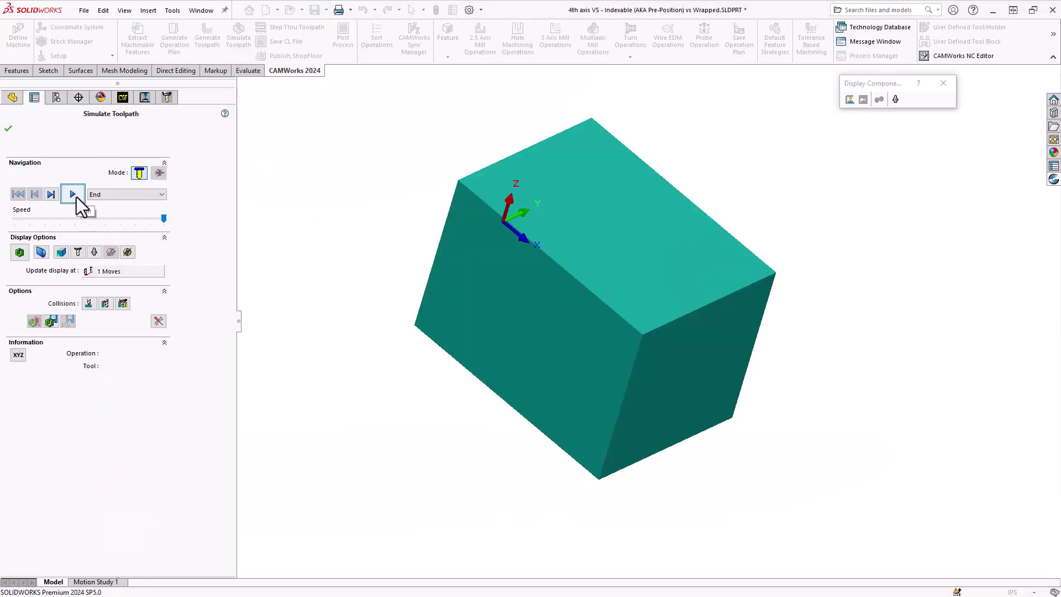
{"action": "left_click", "coordinate": [158, 220]}
{"action": "left_click", "coordinate": [72, 194]}
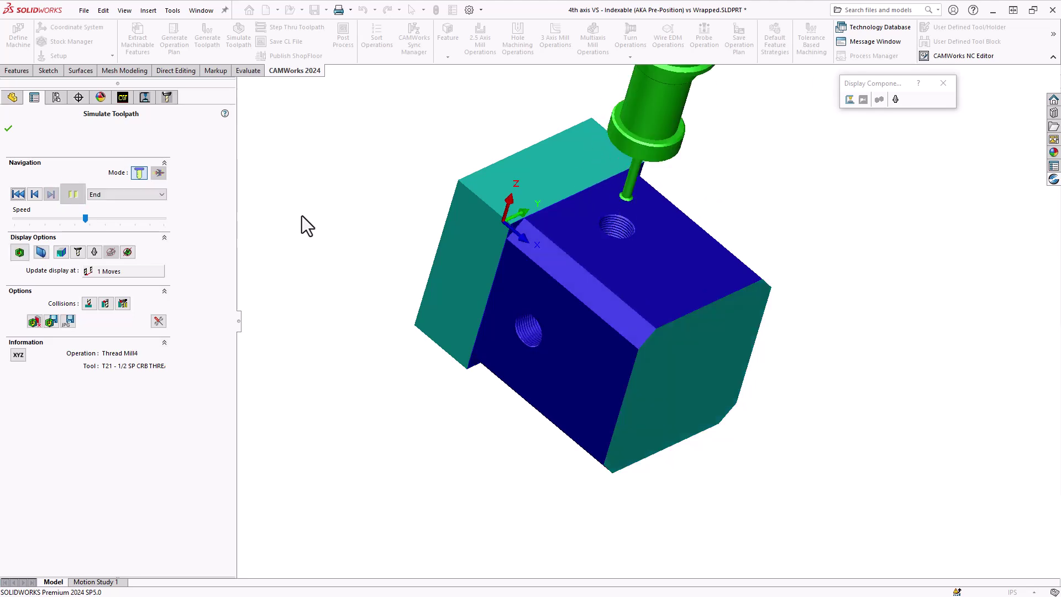
{"action": "left_click", "coordinate": [9, 128]}
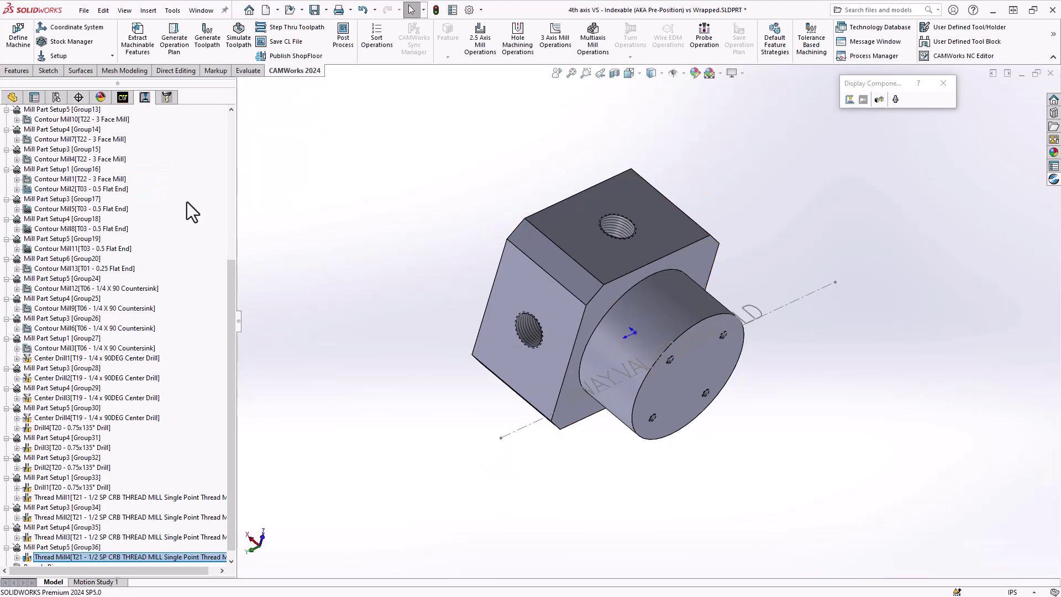
Launch the machine simulation for the complete indexed program from the CAMWorks NC Manager
{"action": "left_click_drag", "start_coordinate": [234, 218], "coordinate": [249, 117]}
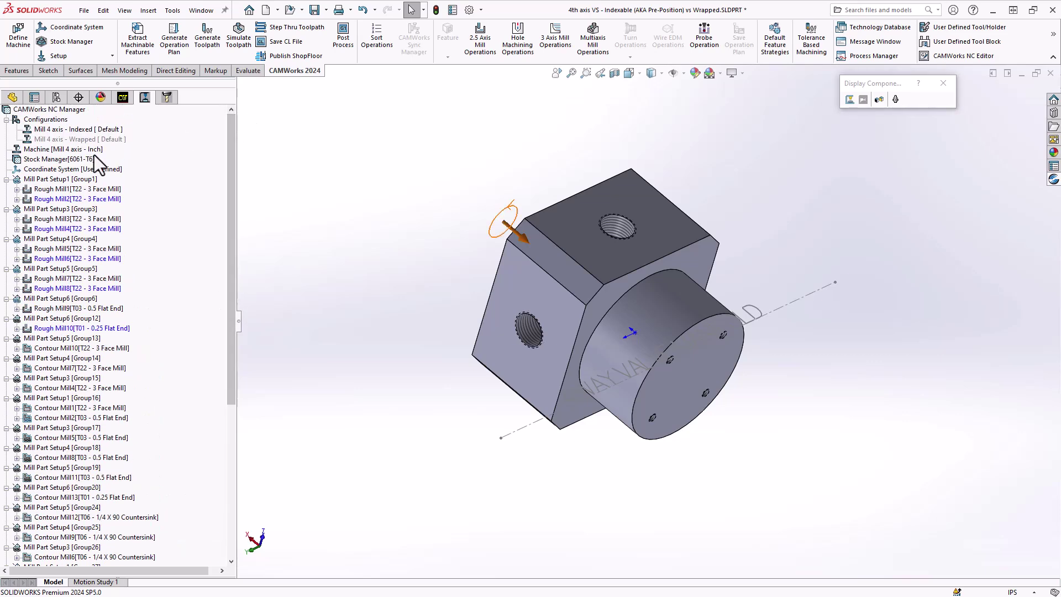
{"action": "right_click", "coordinate": [67, 111]}
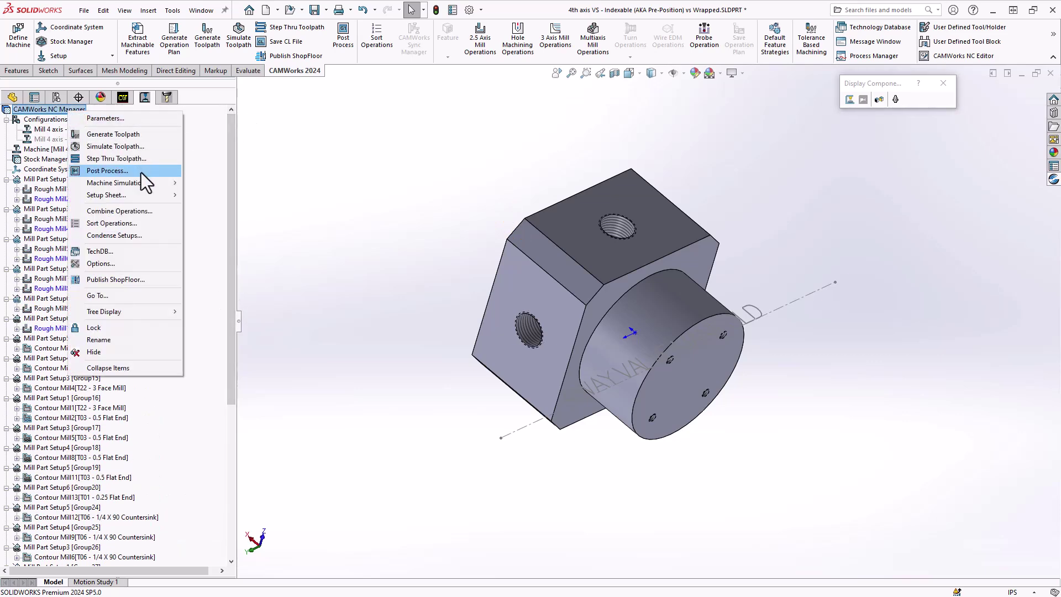
{"action": "mouse_move", "coordinate": [137, 183]}
{"action": "left_click", "coordinate": [212, 195]}
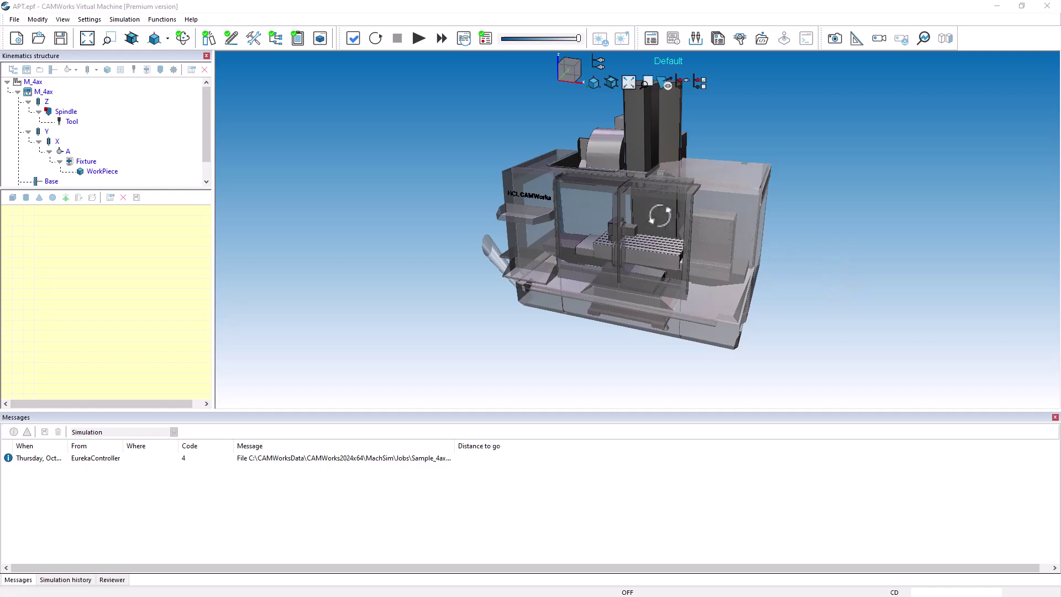
Run the indexed program's machine simulation to completion at about half speed, viewing the workpiece close up, and close the virtual machine
{"action": "scroll", "coordinate": [652, 224], "scroll_direction": "up", "scroll_amount": 2}
{"action": "scroll", "coordinate": [653, 224], "scroll_direction": "up", "scroll_amount": 6}
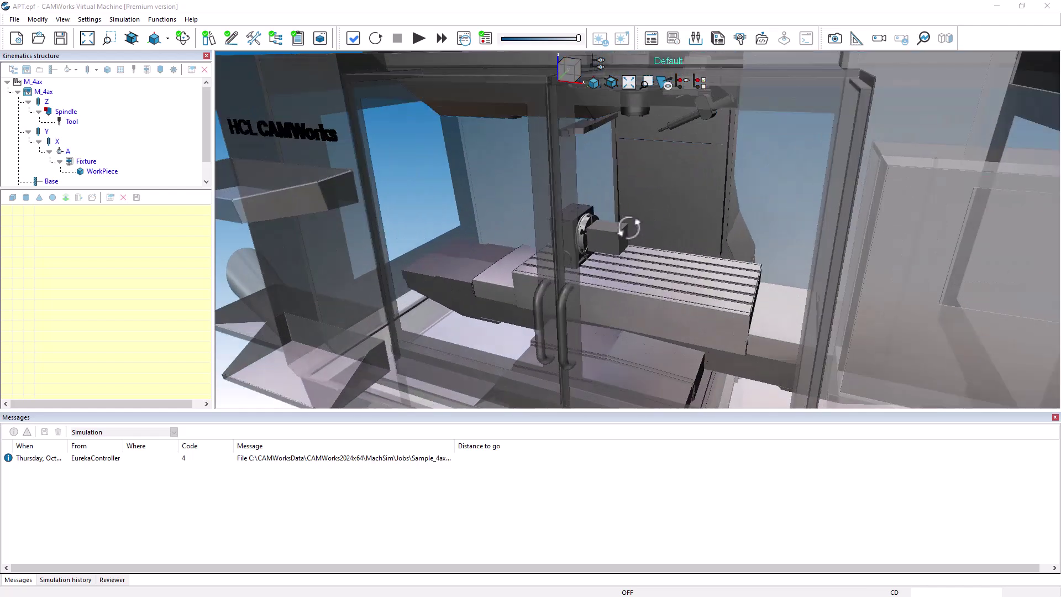
{"action": "scroll", "coordinate": [620, 238], "scroll_direction": "up", "scroll_amount": 2}
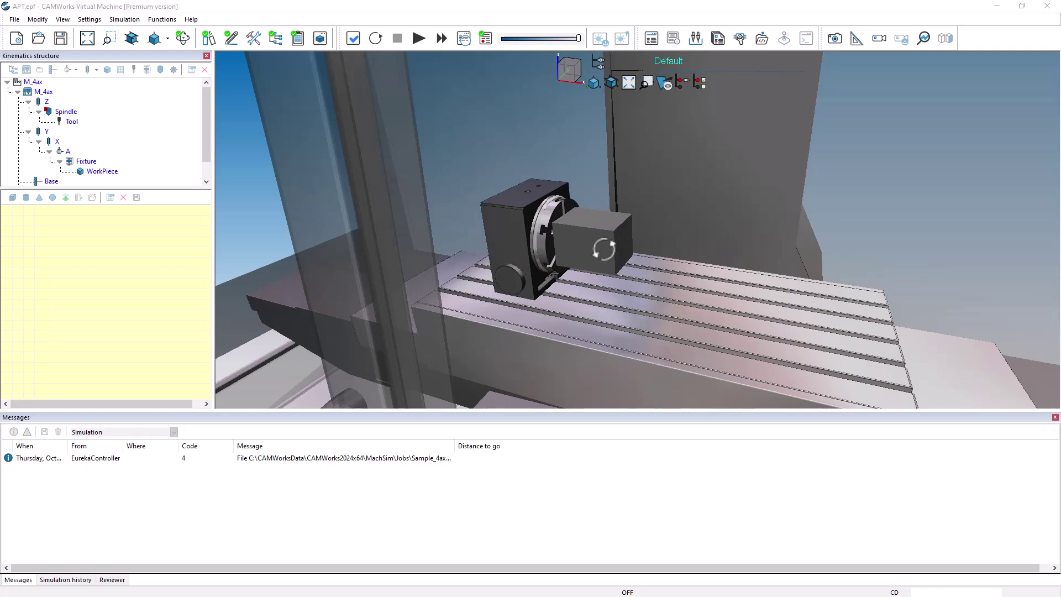
{"action": "scroll", "coordinate": [602, 250], "scroll_direction": "up", "scroll_amount": 2}
{"action": "scroll", "coordinate": [602, 251], "scroll_direction": "up", "scroll_amount": 3}
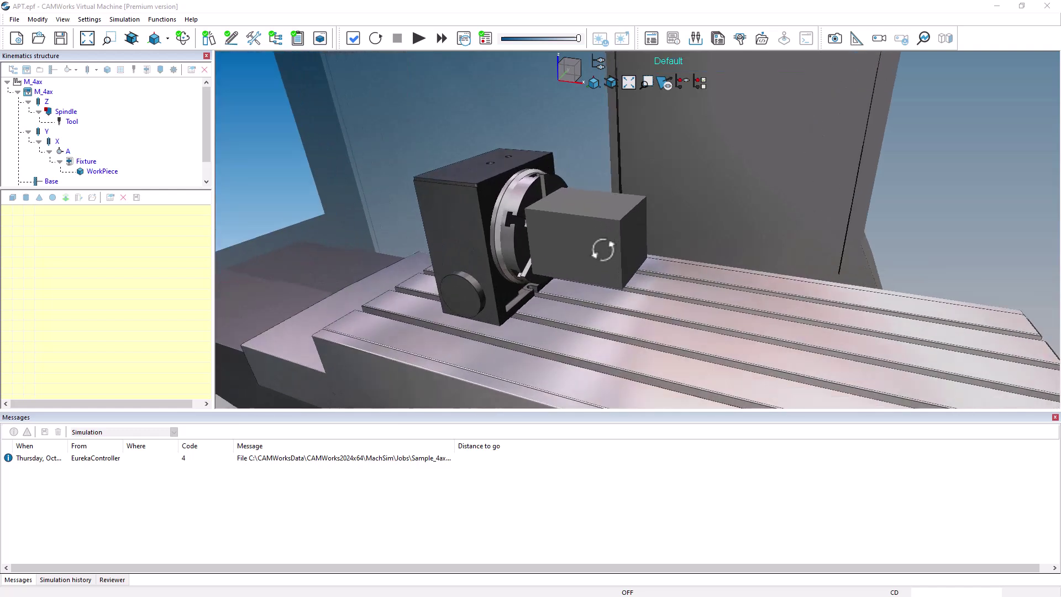
{"action": "scroll", "coordinate": [602, 251], "scroll_direction": "up", "scroll_amount": 3}
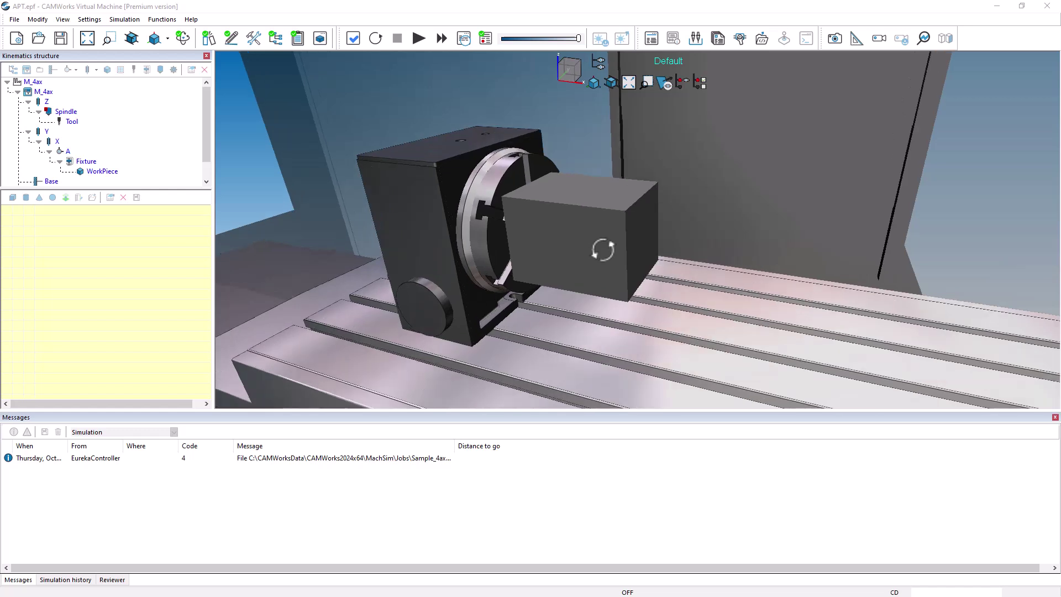
{"action": "left_click", "coordinate": [491, 233]}
{"action": "left_click", "coordinate": [577, 39]}
{"action": "left_click_drag", "start_coordinate": [576, 39], "coordinate": [474, 87]}
{"action": "left_click_drag", "start_coordinate": [504, 38], "coordinate": [514, 38]}
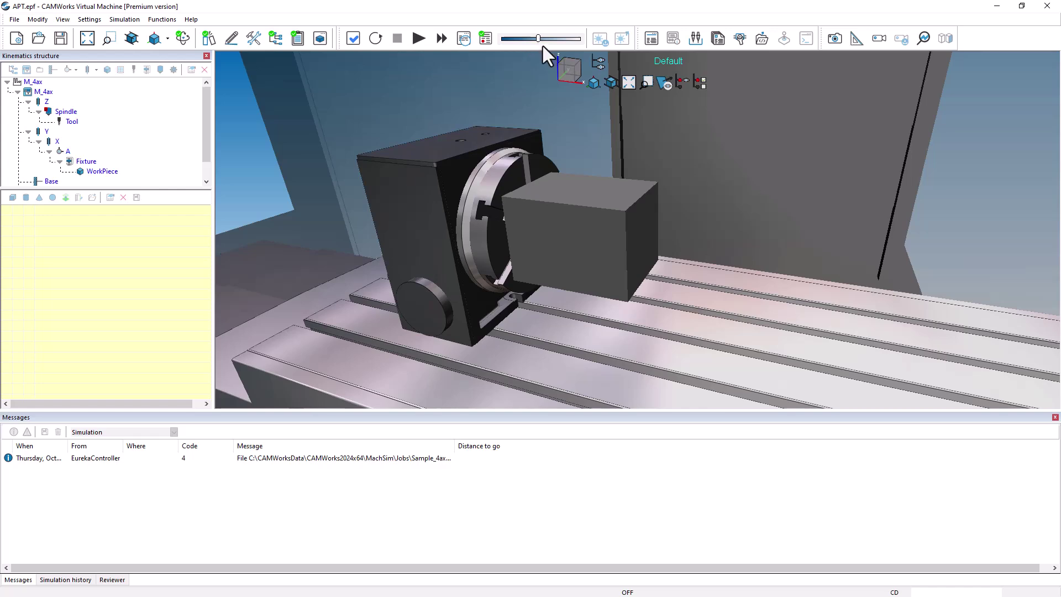
{"action": "left_click", "coordinate": [419, 38]}
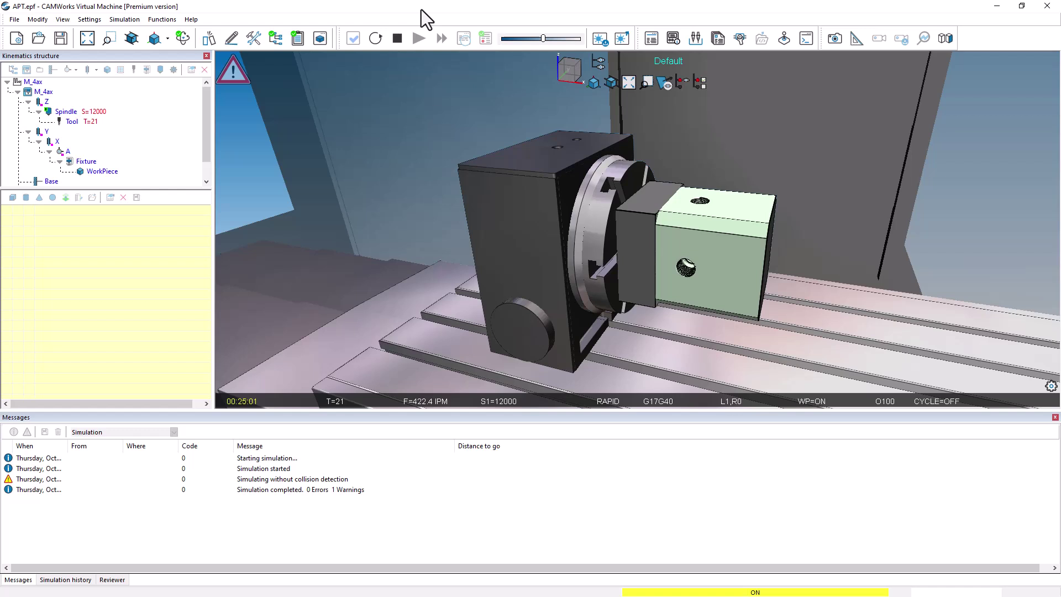
{"action": "left_click", "coordinate": [1048, 6]}
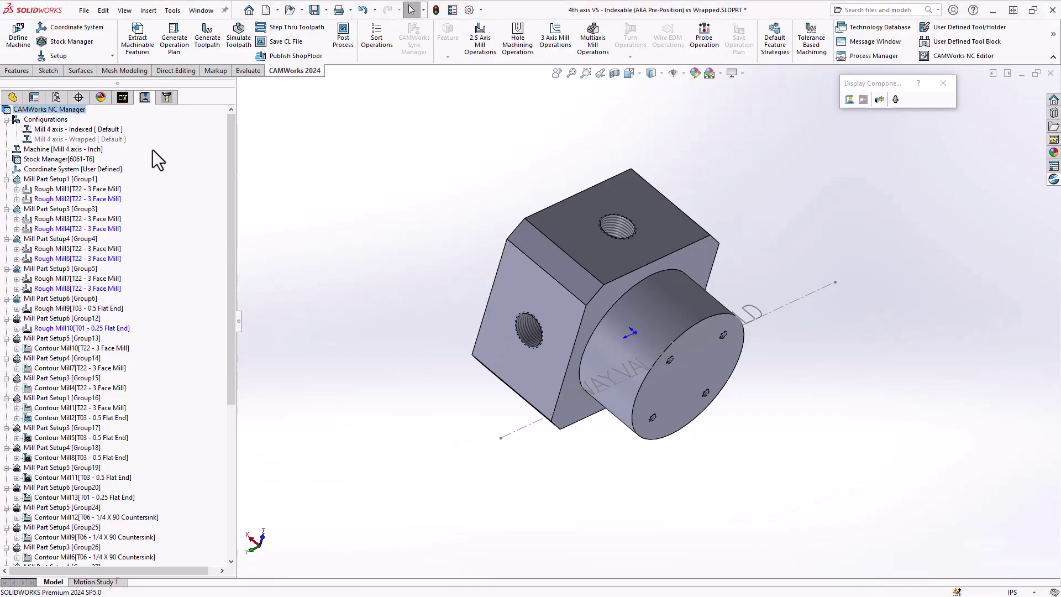
Activate the Mill 4 axis - Wrapped configuration and select the cylindrical boss face machined by the wrapped slot feature
{"action": "double_click", "coordinate": [84, 140]}
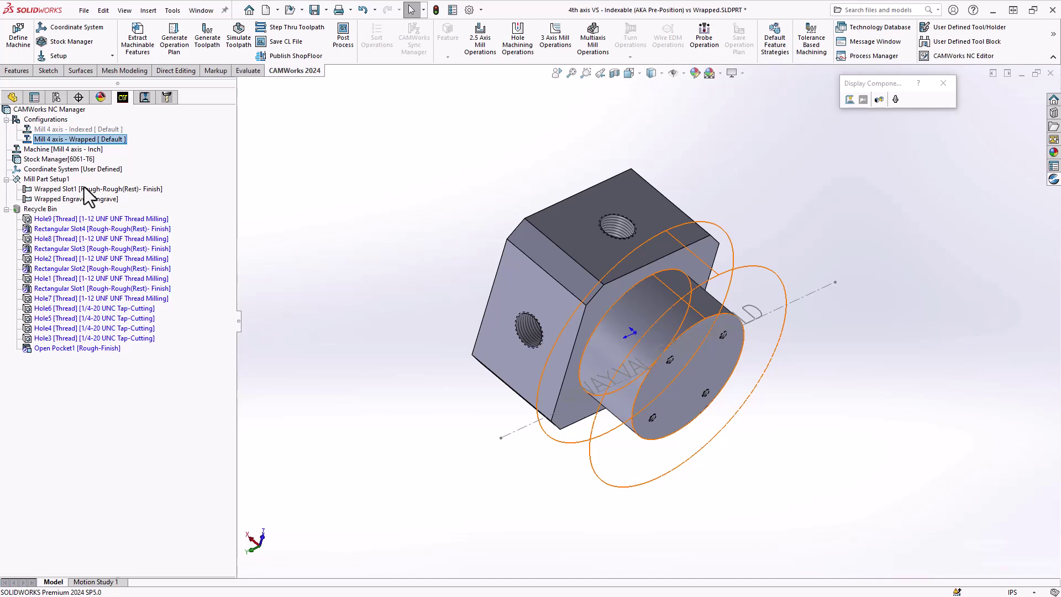
{"action": "left_click", "coordinate": [55, 191]}
{"action": "left_click", "coordinate": [651, 310]}
{"action": "left_click", "coordinate": [650, 308]}
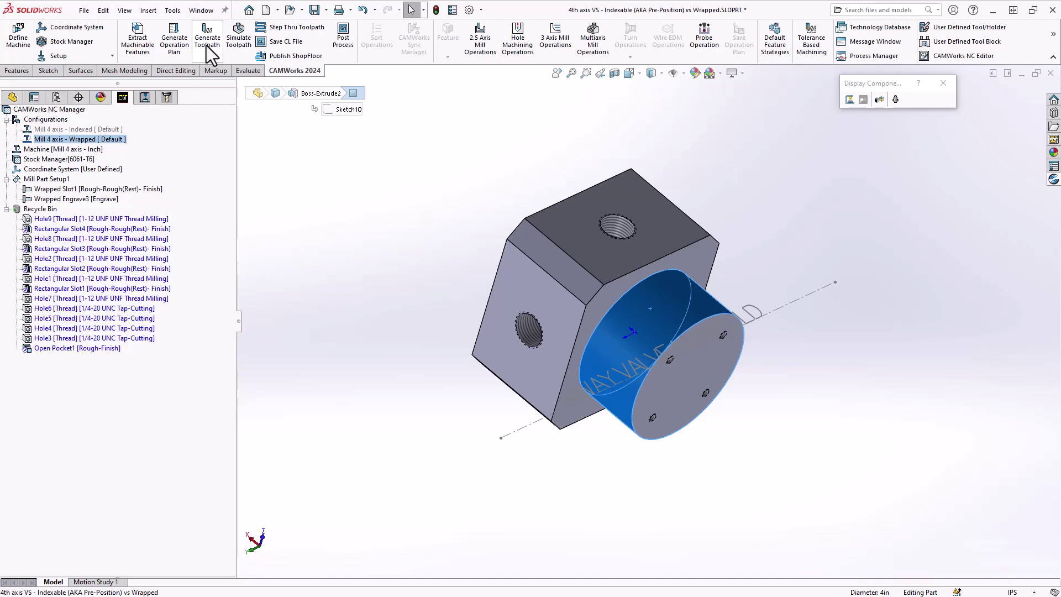
Simulate the wrapped toolpaths on the cylindrical boss, raising the speed to maximum, and close the simulation once finished
{"action": "left_click", "coordinate": [236, 44]}
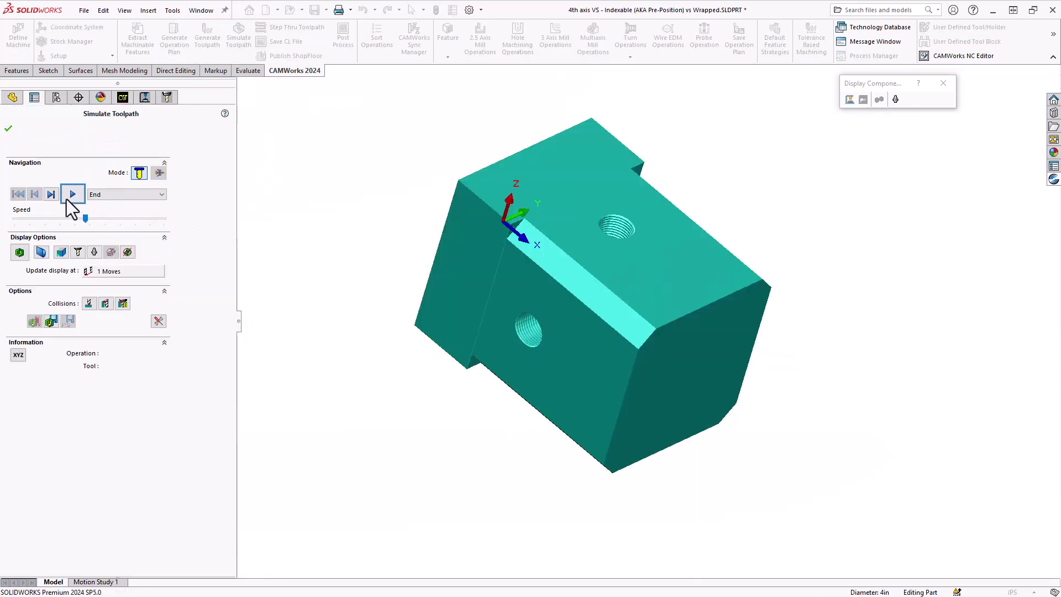
{"action": "left_click", "coordinate": [72, 194]}
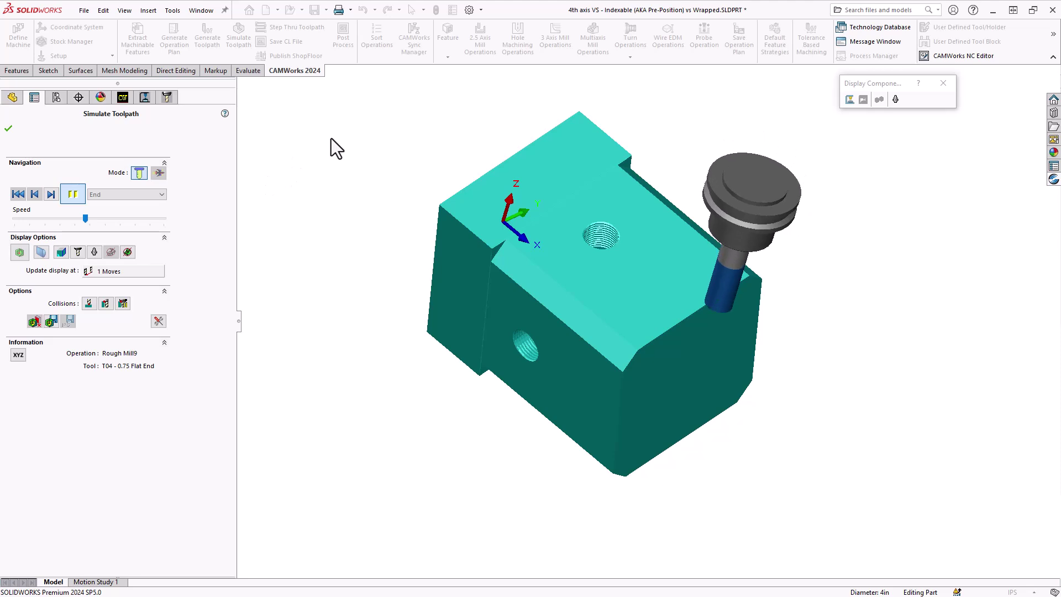
{"action": "left_click", "coordinate": [73, 194]}
{"action": "left_click_drag", "start_coordinate": [83, 218], "coordinate": [129, 223]}
{"action": "left_click", "coordinate": [73, 194]}
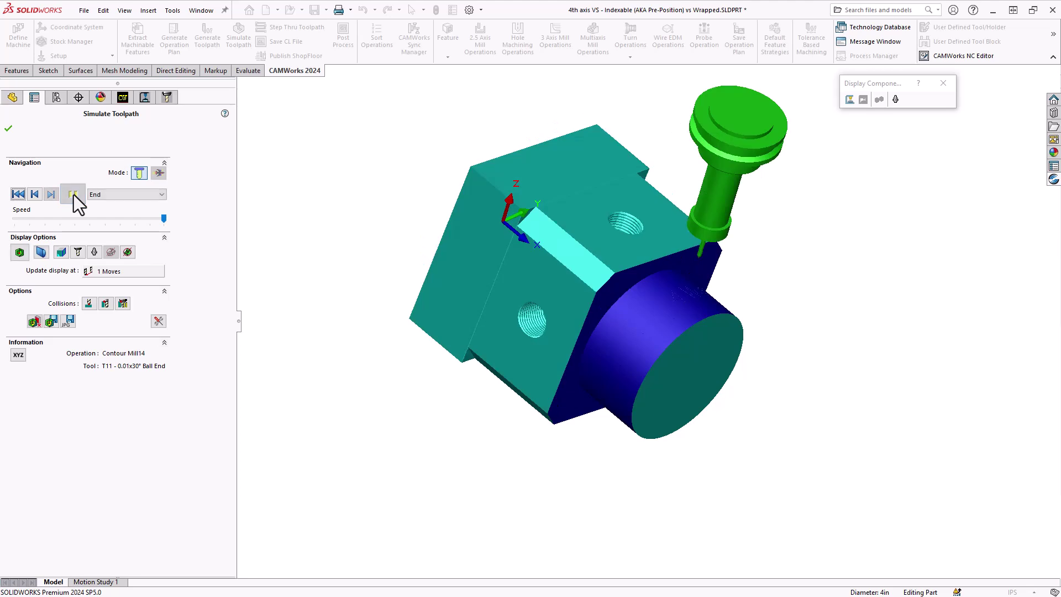
{"action": "middle_click_drag", "start_coordinate": [603, 224], "coordinate": [576, 213]}
{"action": "left_click", "coordinate": [8, 129]}
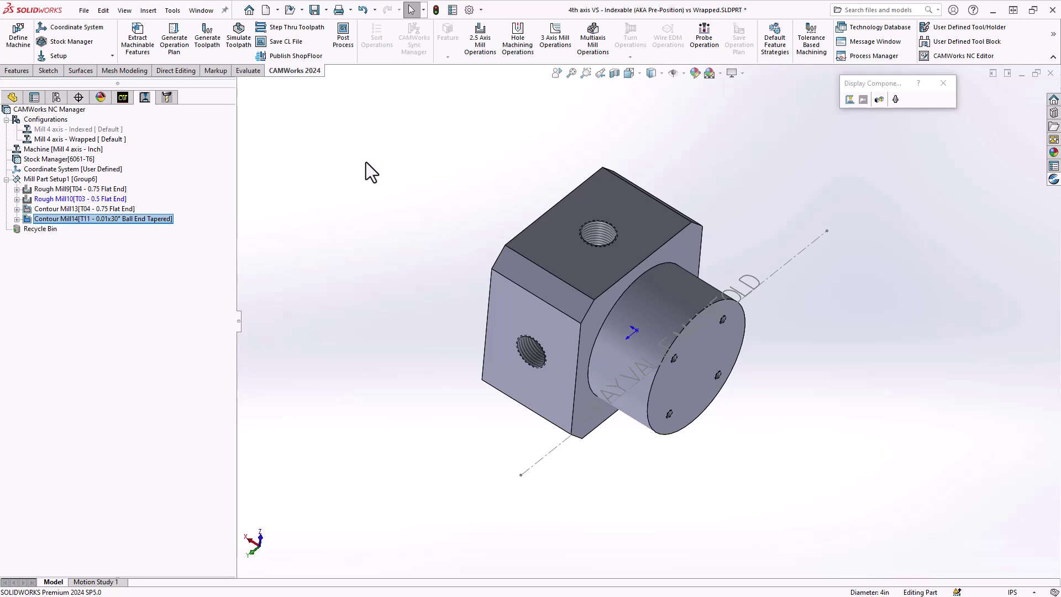
Run the machine simulation of the wrapped program to completion at a reduced speed and close the virtual machine
{"action": "right_click", "coordinate": [71, 111]}
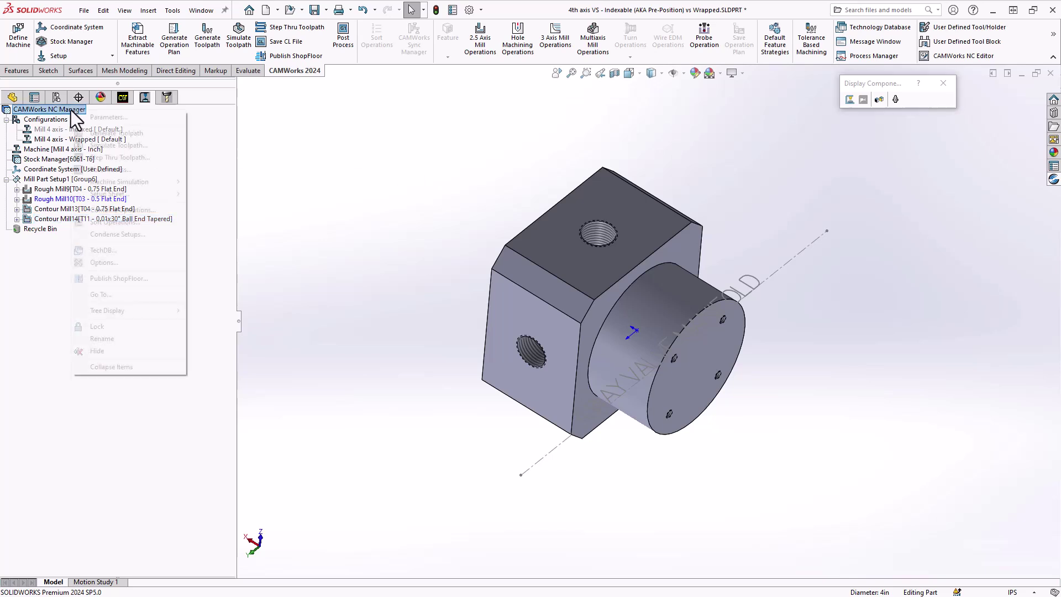
{"action": "mouse_move", "coordinate": [134, 181]}
{"action": "left_click", "coordinate": [238, 194]}
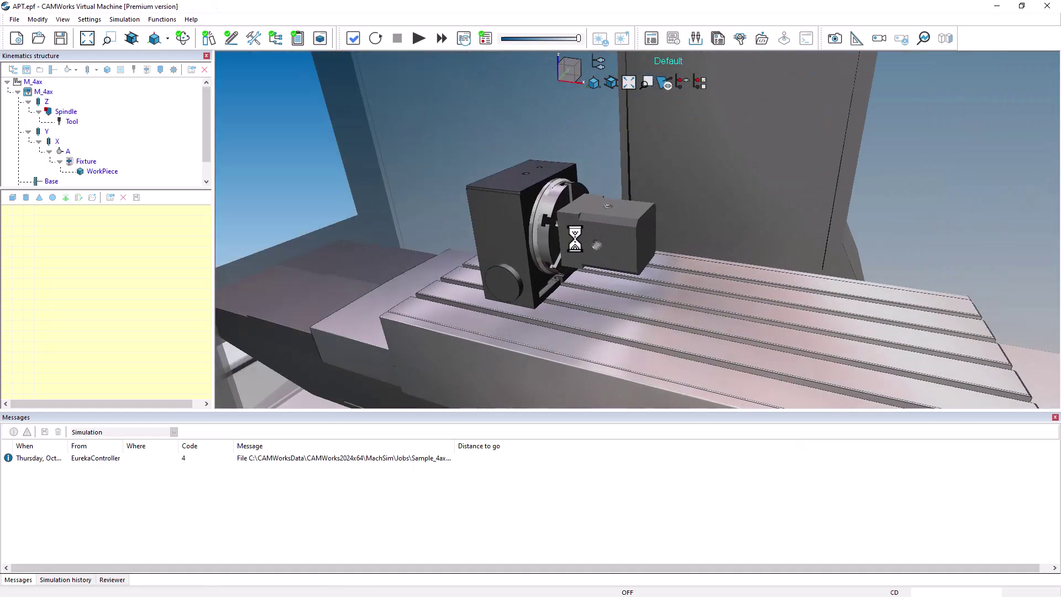
{"action": "left_click", "coordinate": [544, 39]}
{"action": "left_click", "coordinate": [419, 38]}
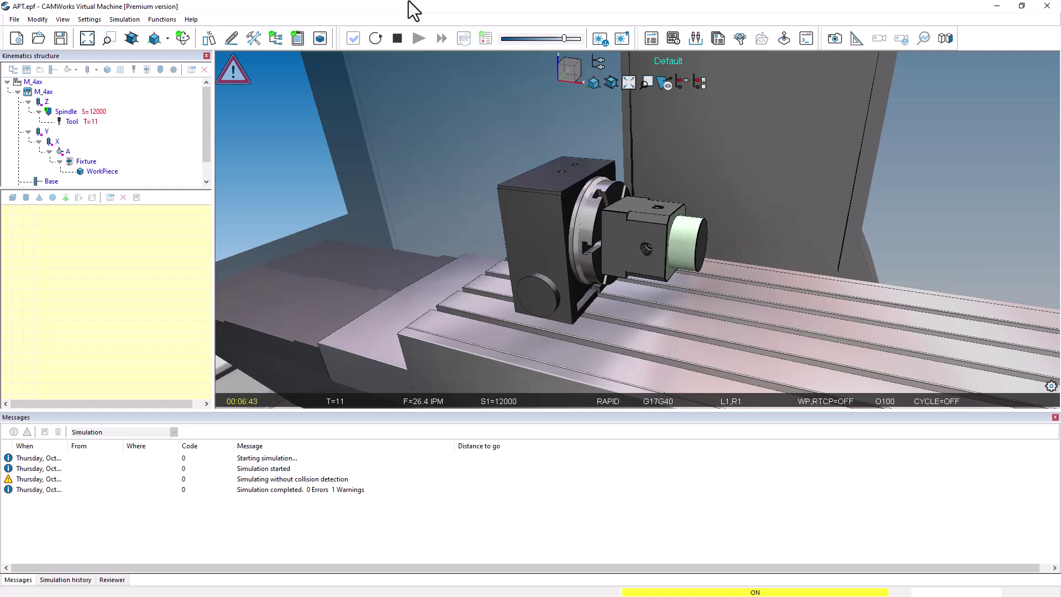
{"action": "left_click", "coordinate": [1048, 6]}
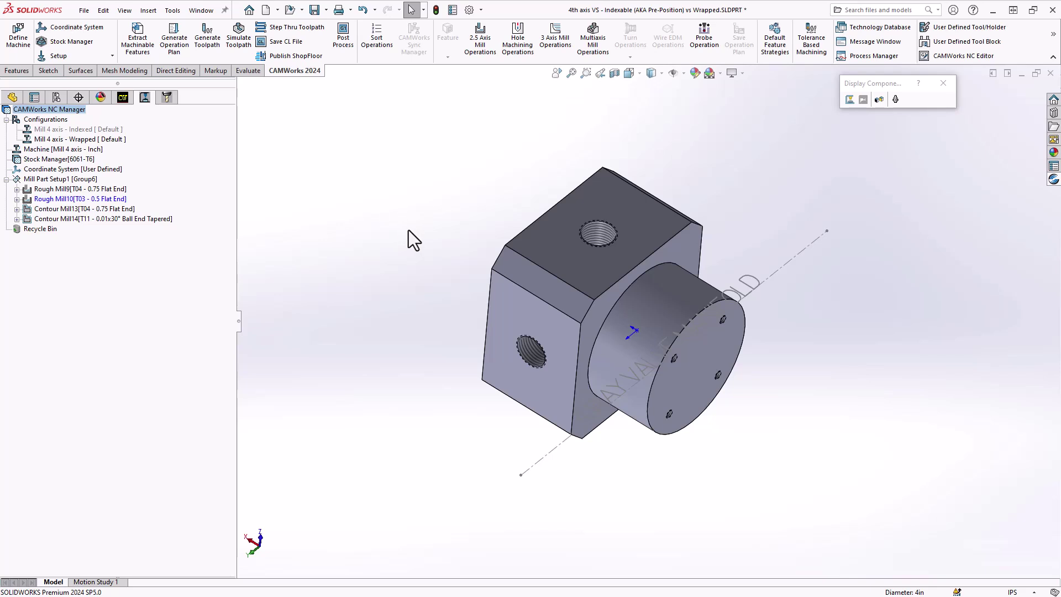
Switch to the 4th axis VS - 4x Simultaneous part and select its Multiaxis Mill1 operation to inspect the toolpath
{"action": "left_click", "coordinate": [197, 11]}
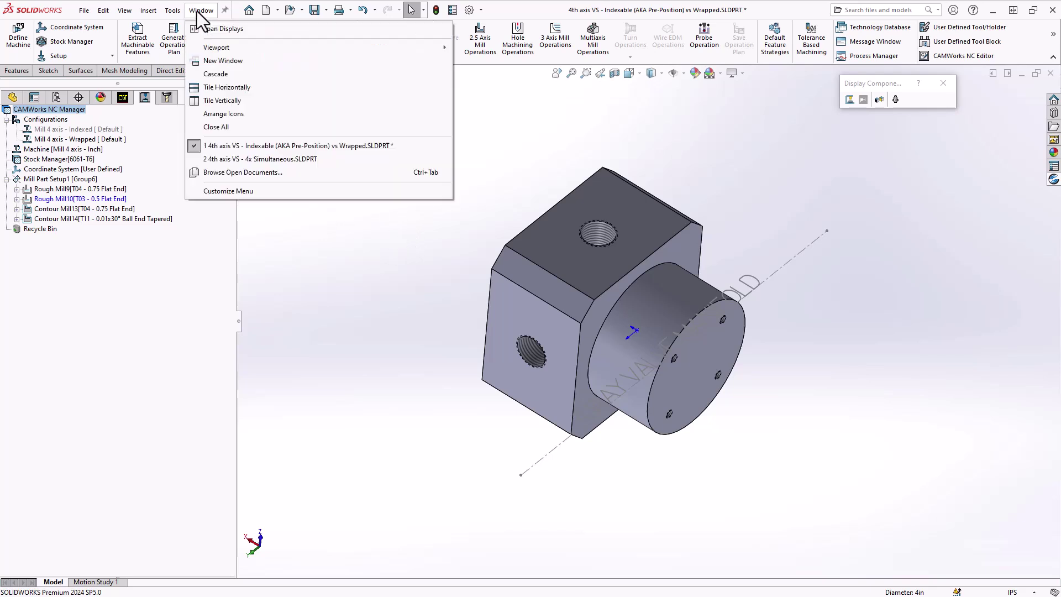
{"action": "left_click", "coordinate": [241, 158]}
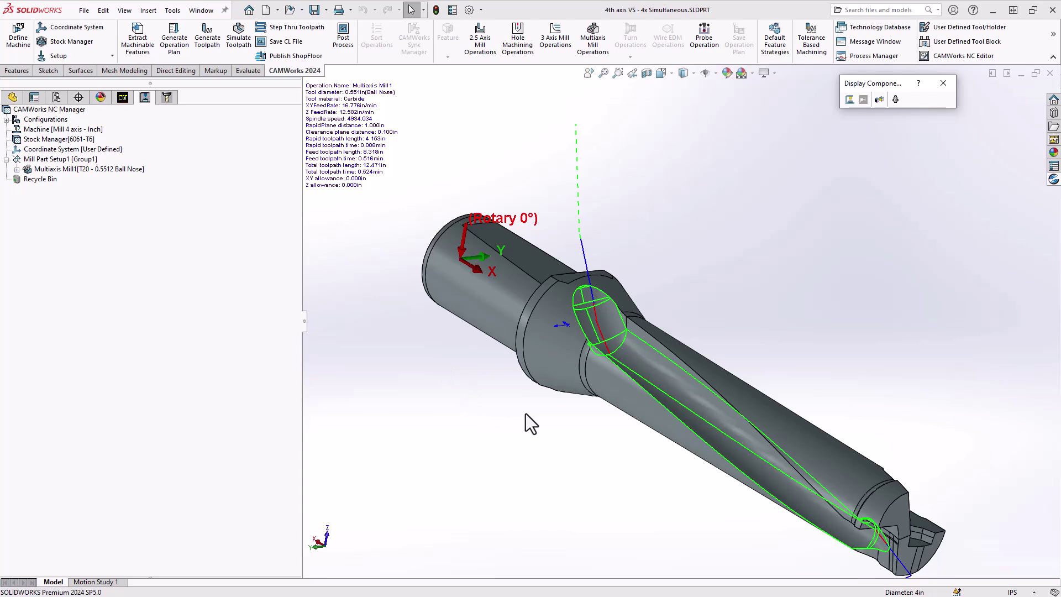
{"action": "middle_click_drag", "start_coordinate": [527, 412], "coordinate": [518, 358], "text": "ctrl"}
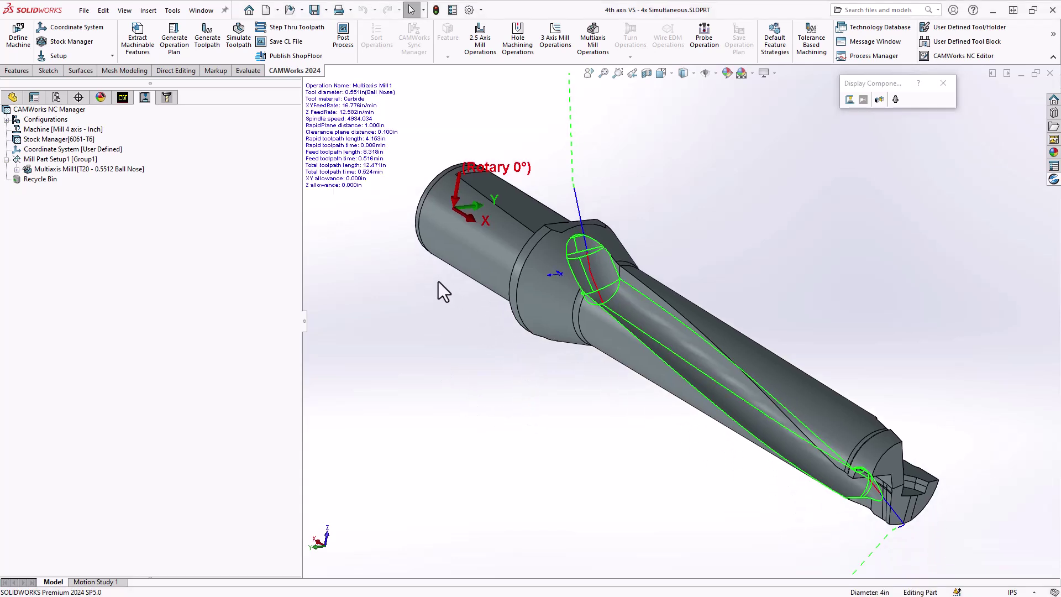
{"action": "left_click", "coordinate": [54, 171]}
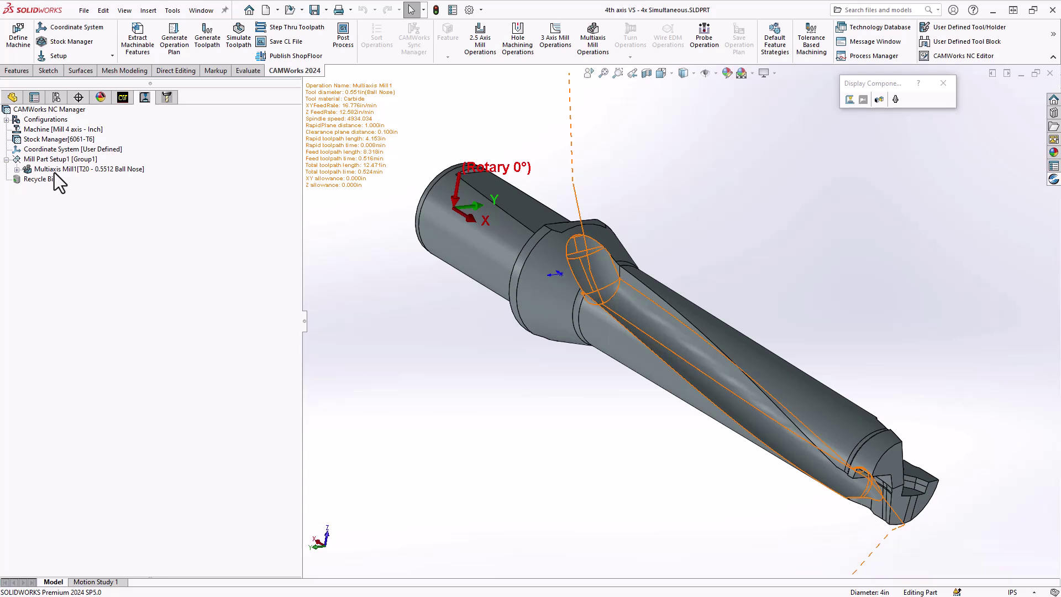
Run the simultaneous 4-axis flute program in machine simulation at slow speed through to the end and close the virtual machine
{"action": "right_click", "coordinate": [58, 108]}
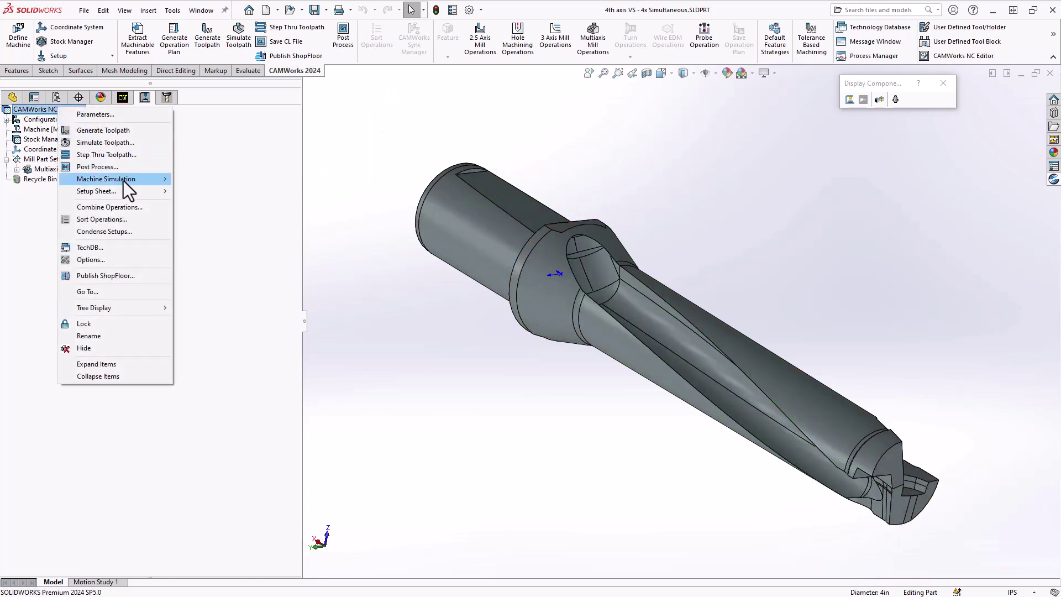
{"action": "mouse_move", "coordinate": [159, 177]}
{"action": "left_click", "coordinate": [194, 192]}
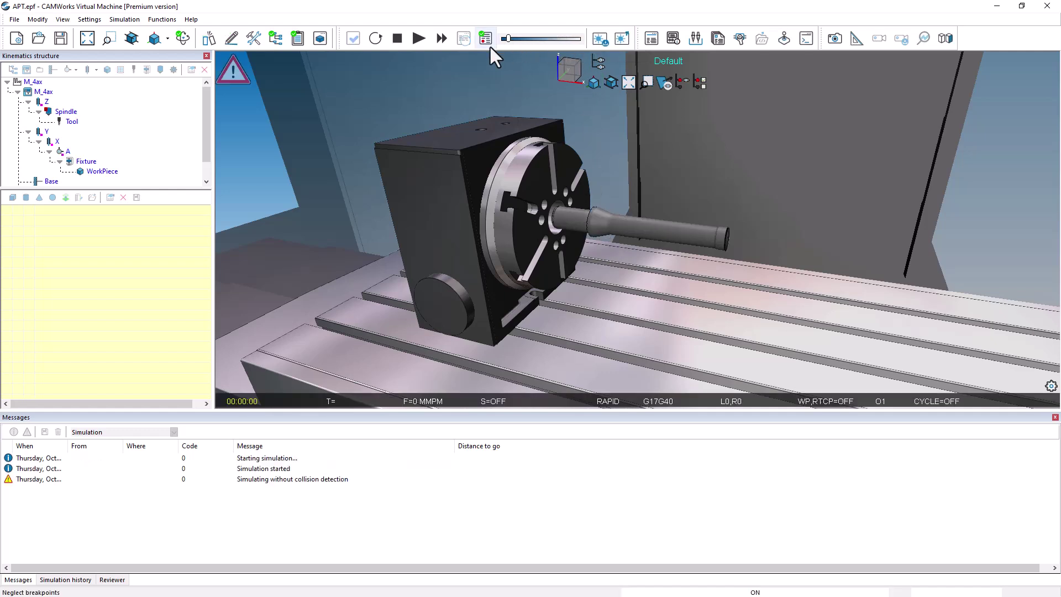
{"action": "left_click", "coordinate": [419, 42]}
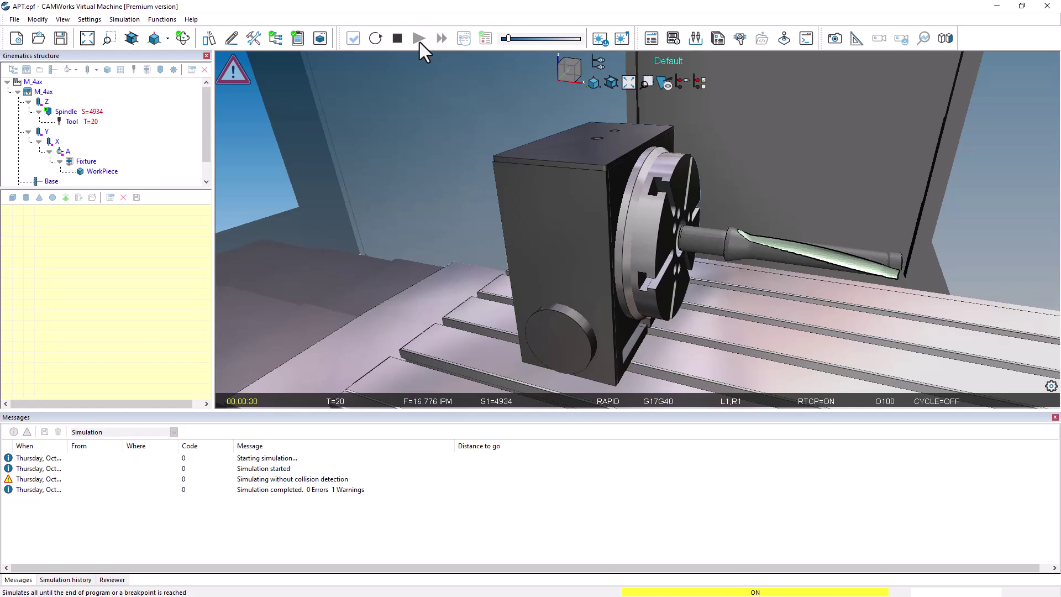
{"action": "left_click", "coordinate": [377, 39]}
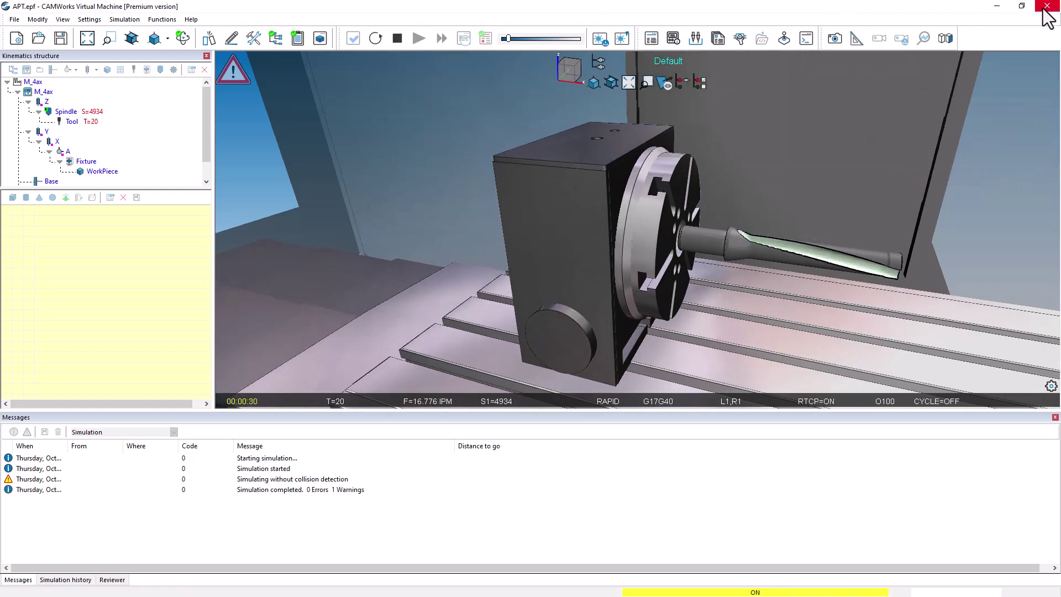
{"action": "left_click", "coordinate": [997, 7]}
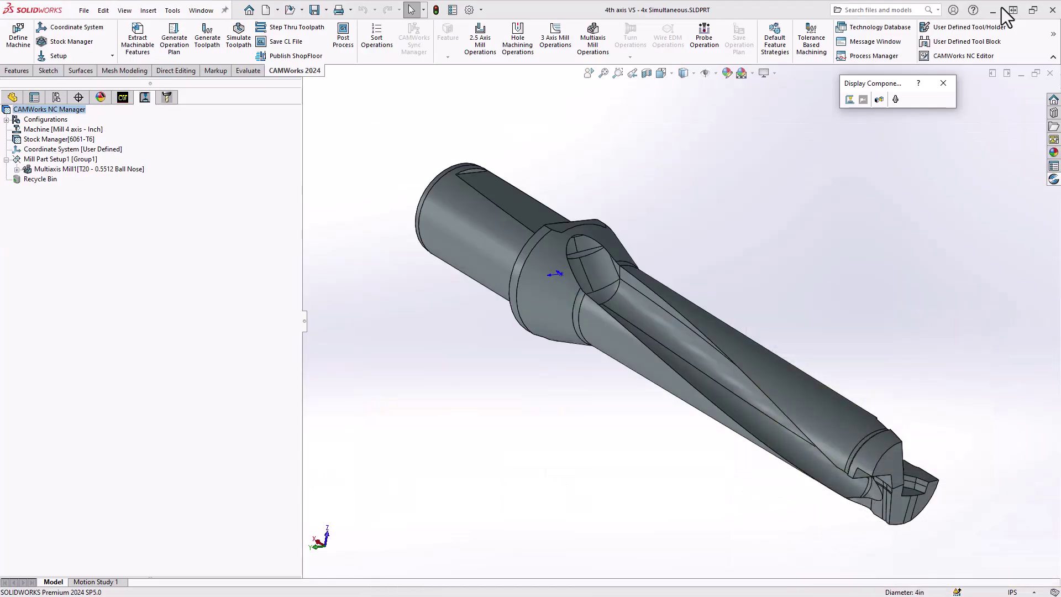